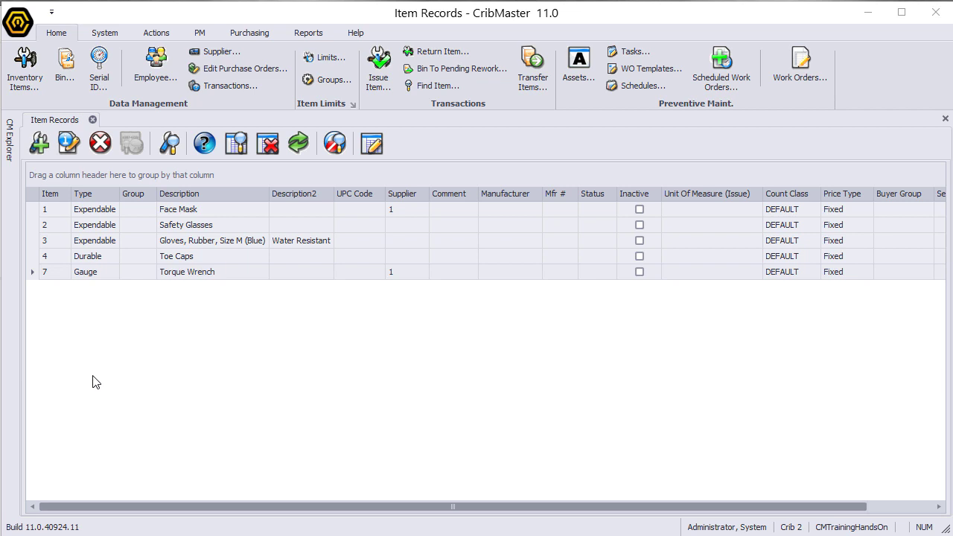
Create a new inventory item record and set its item number to 2021
click(41, 149)
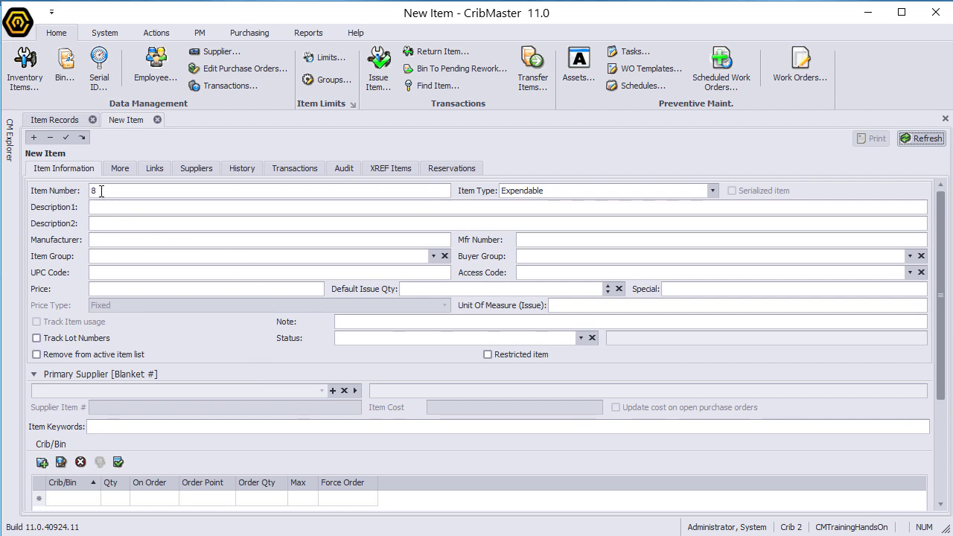
drag(100, 191, 88, 193)
key(Tab)
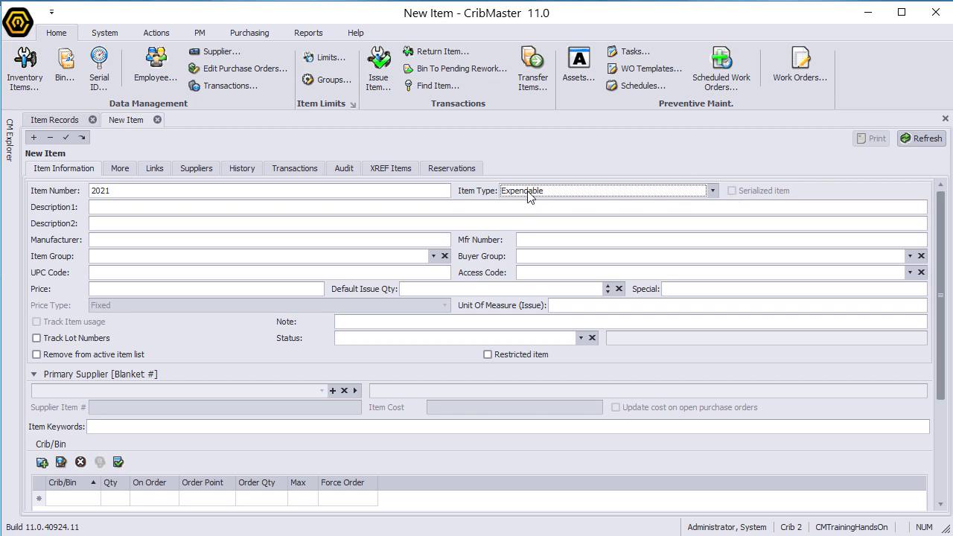
Try the Reworkable, Durable, Gauge and Kit item types in turn, and turn off serialization for the Kit type
click(711, 191)
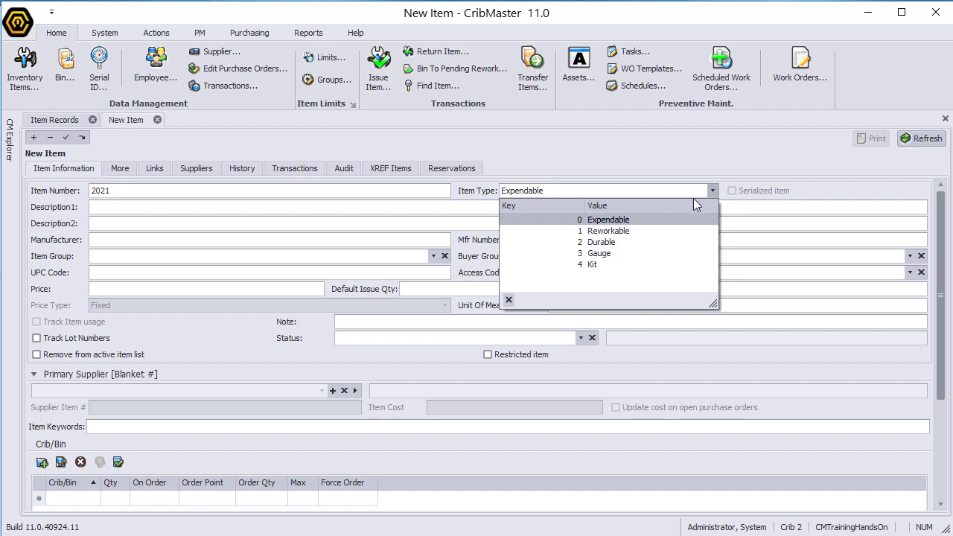
click(609, 230)
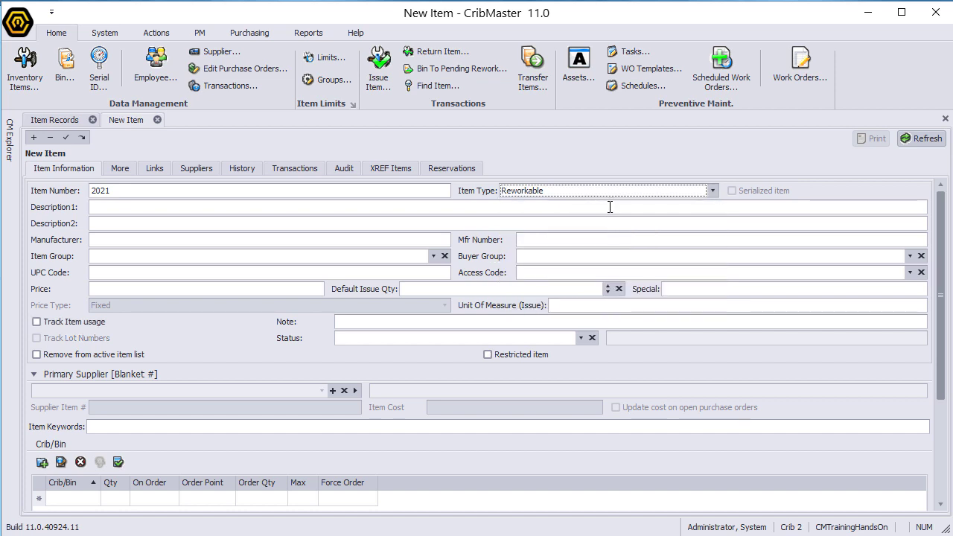
click(716, 191)
click(642, 239)
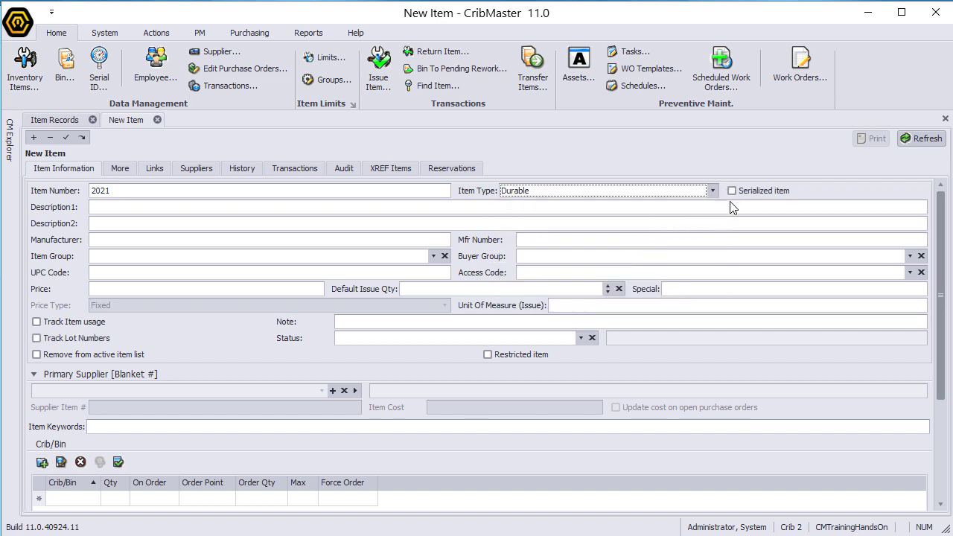
click(684, 193)
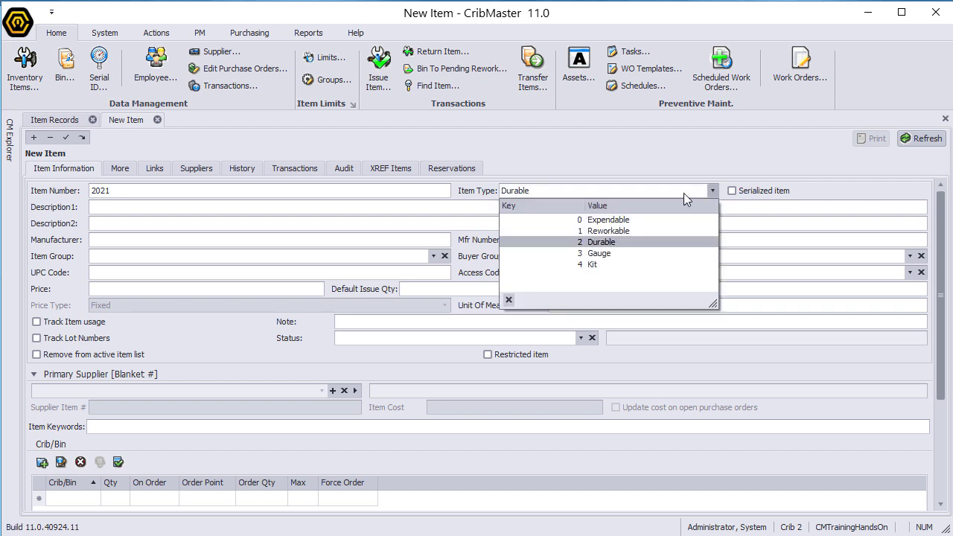
click(631, 251)
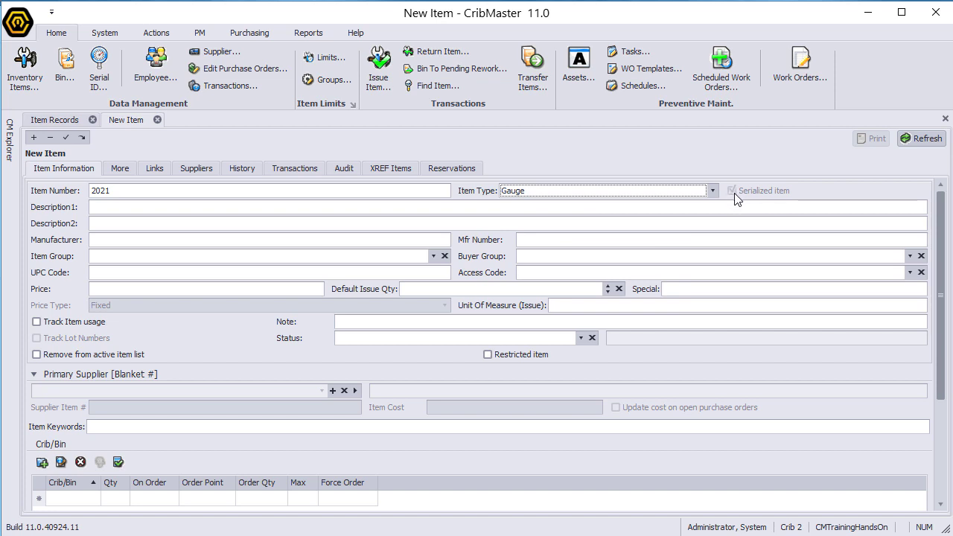
click(711, 191)
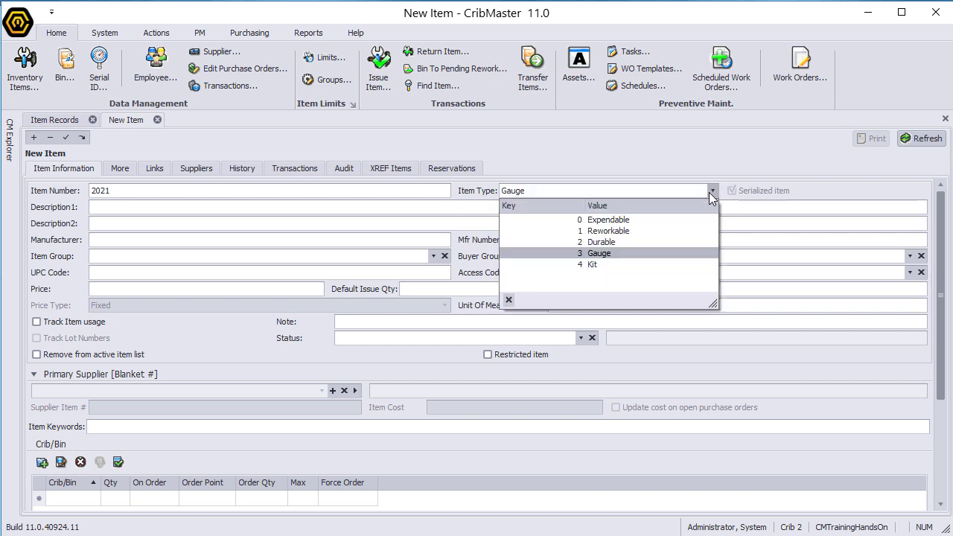
click(624, 263)
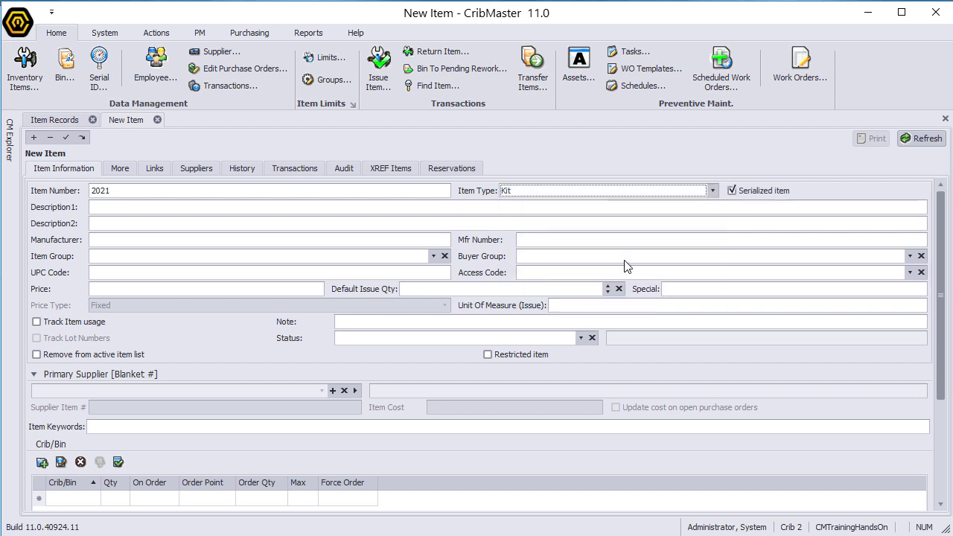
click(732, 192)
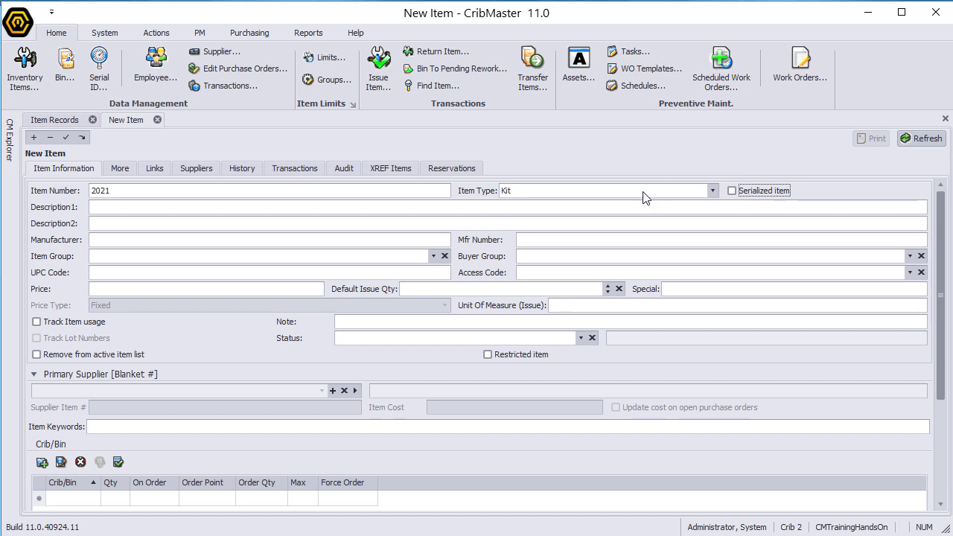
Set the item type to Gauge and enter "My Gauge" as the first description
click(713, 191)
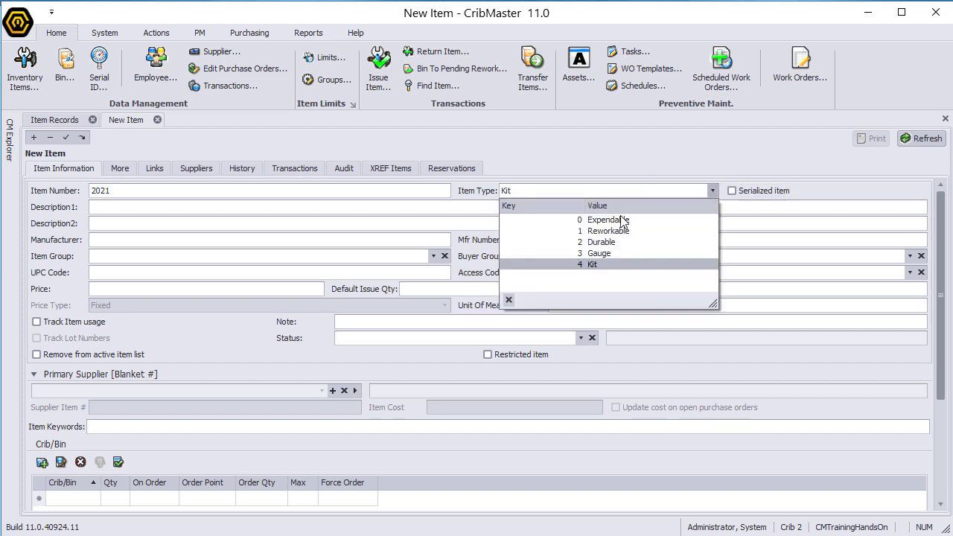
click(616, 253)
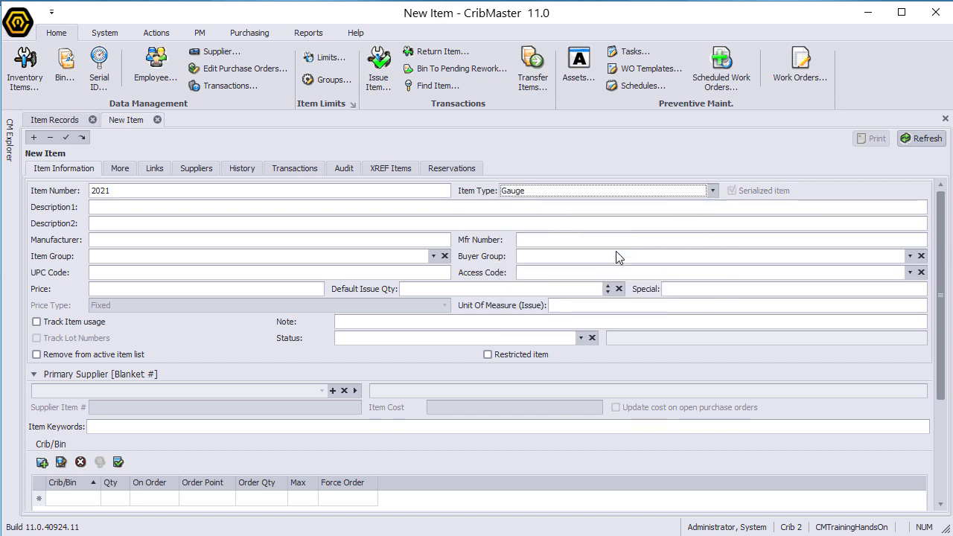
click(568, 207)
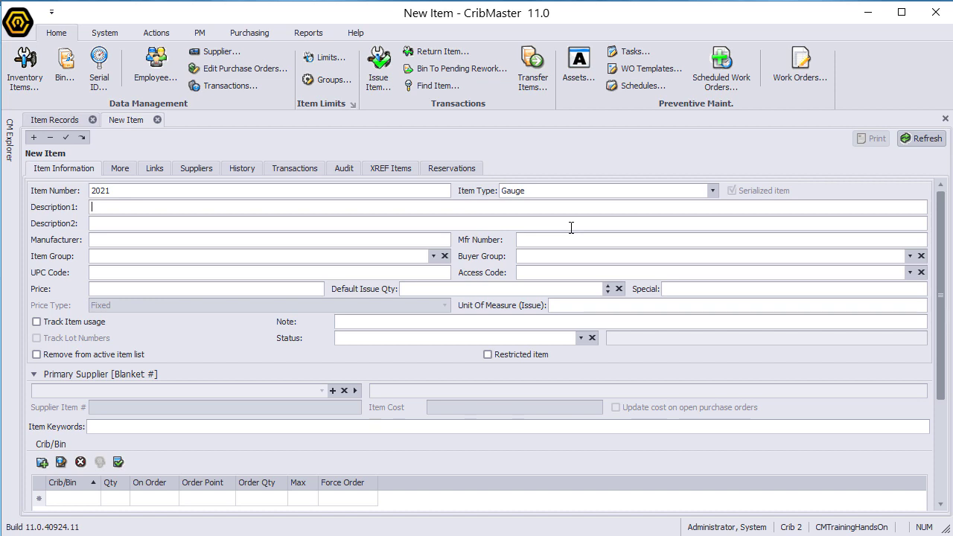
text(My Gauge)
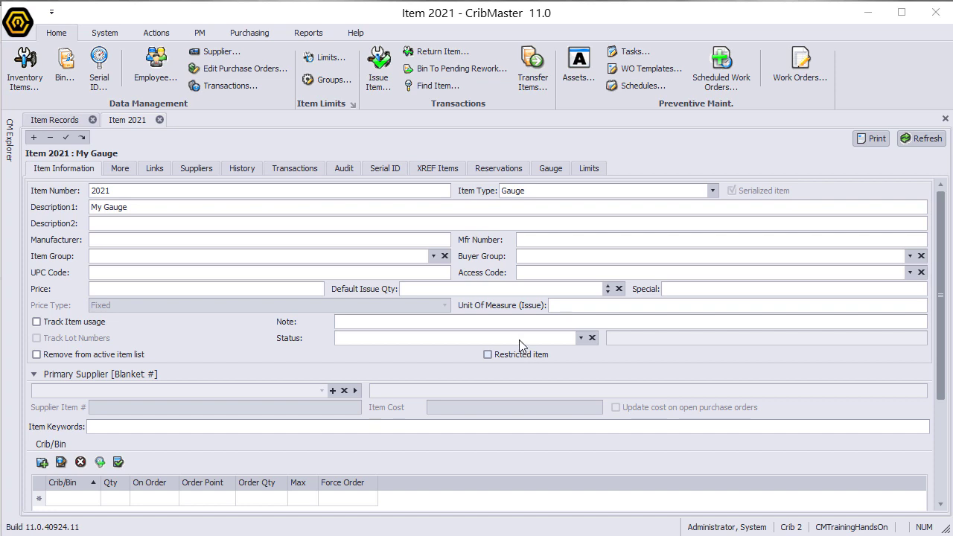
Add one automatically numbered serial ID record to gauge item 2021
click(374, 171)
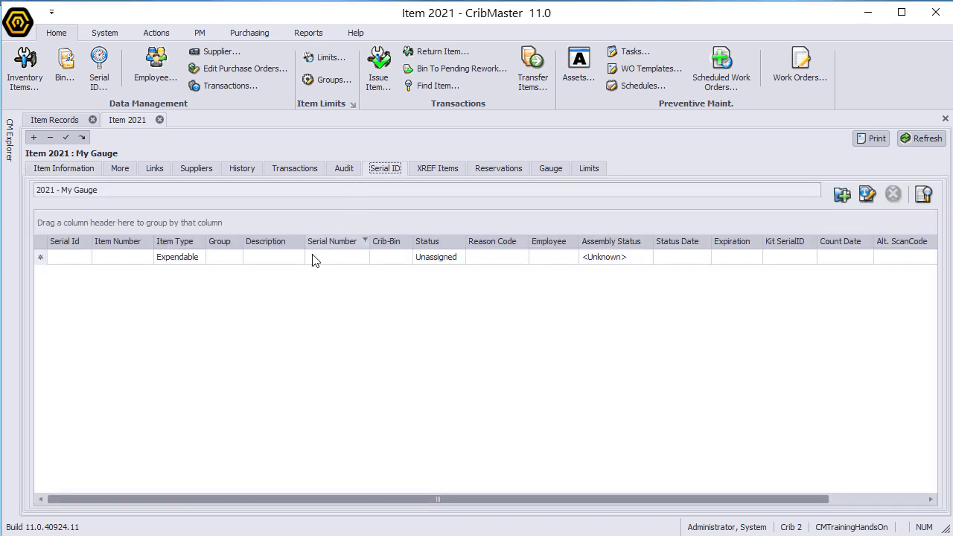
click(293, 307)
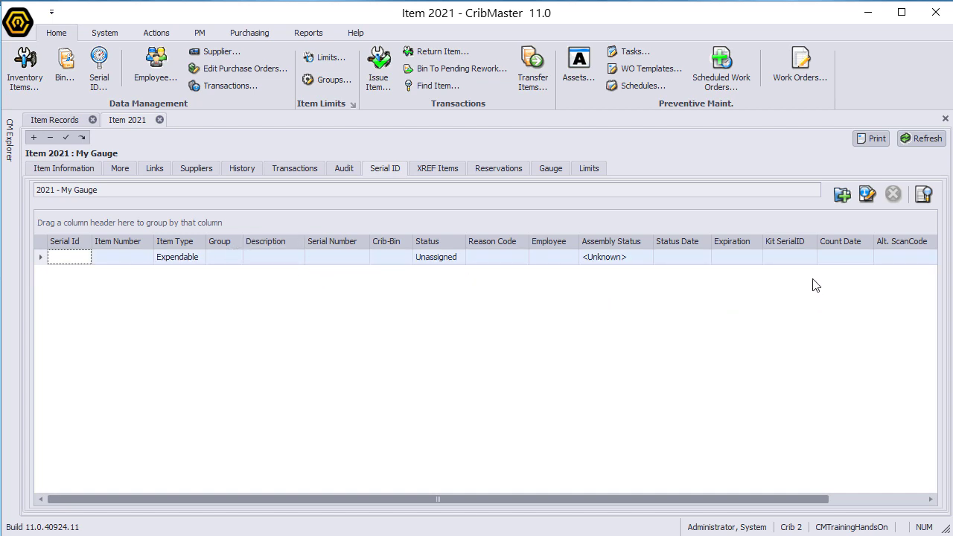
click(843, 198)
click(71, 273)
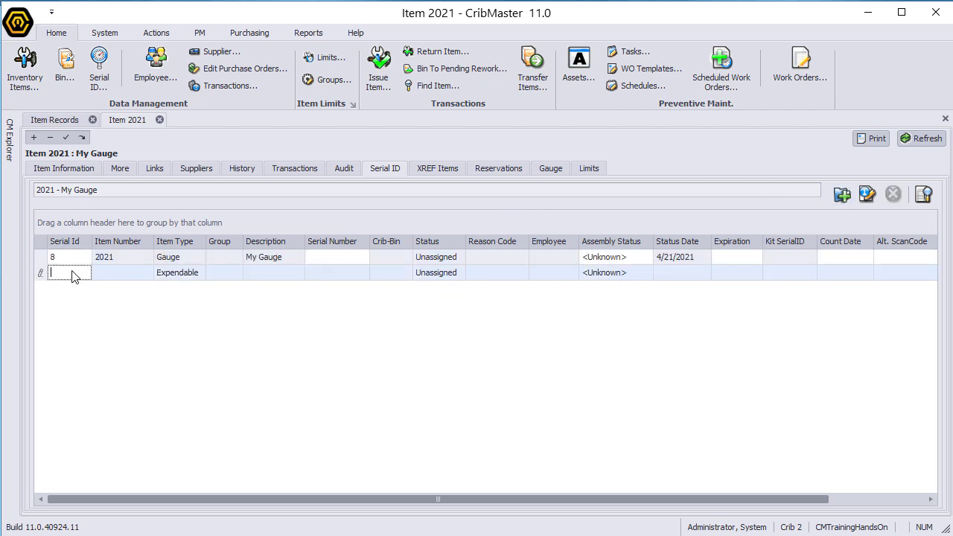
click(57, 258)
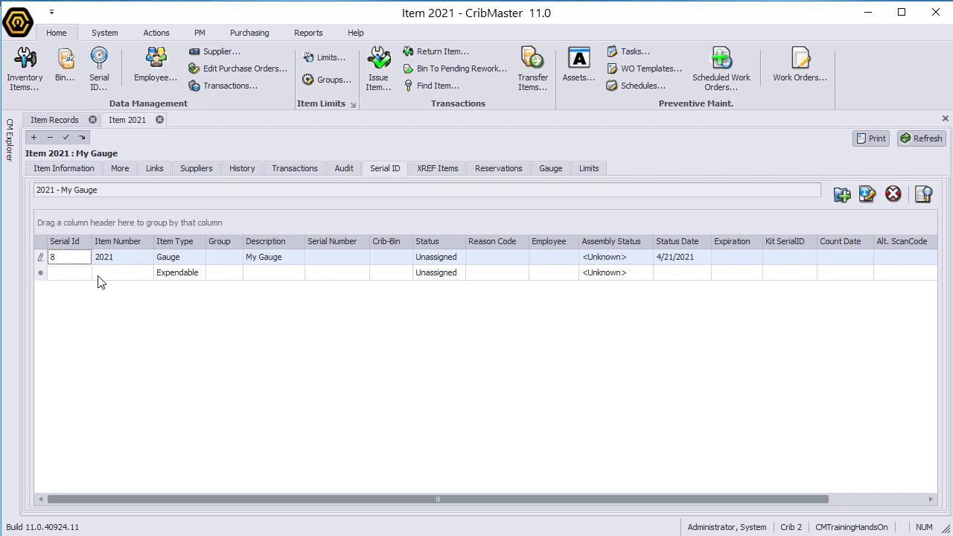
click(76, 274)
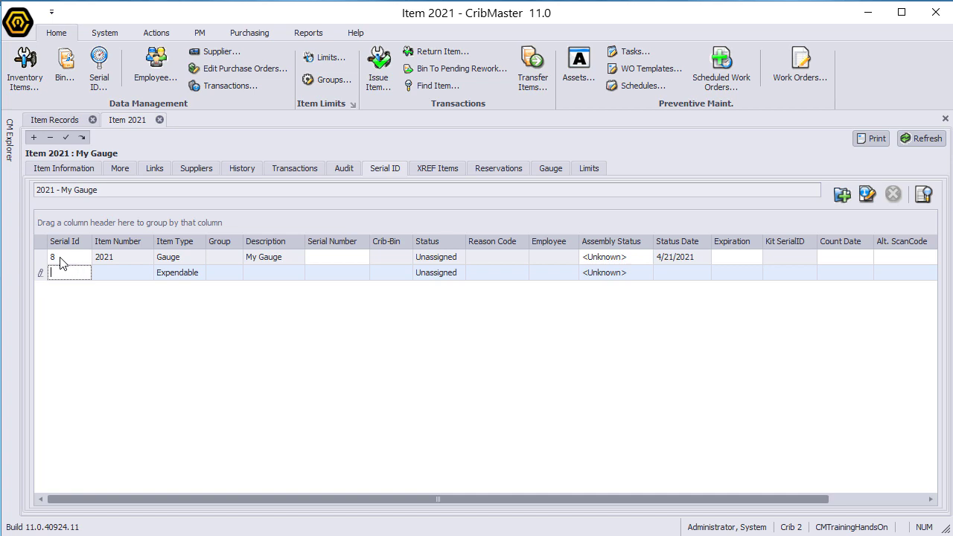
click(407, 262)
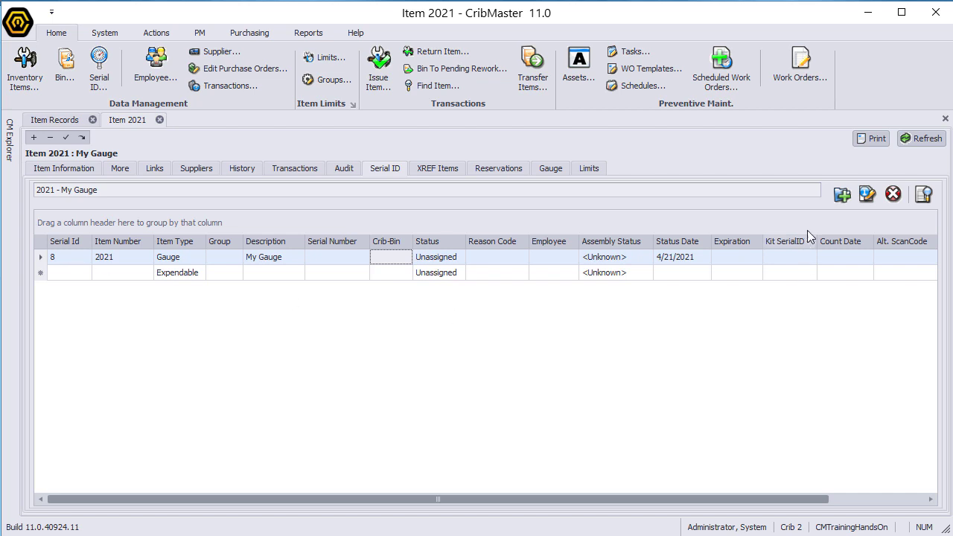
Add two more automatically numbered serial ID records to the gauge and commit the rows
click(840, 194)
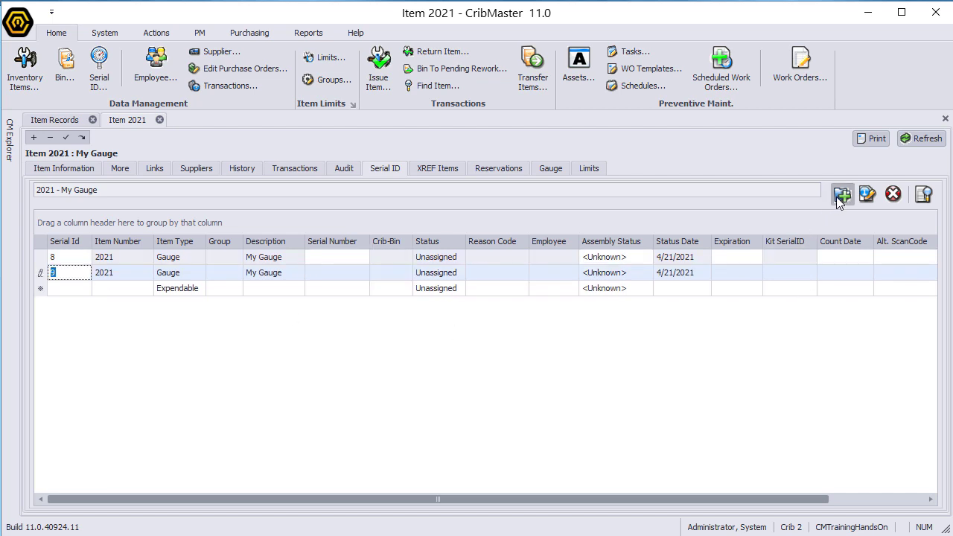
click(836, 197)
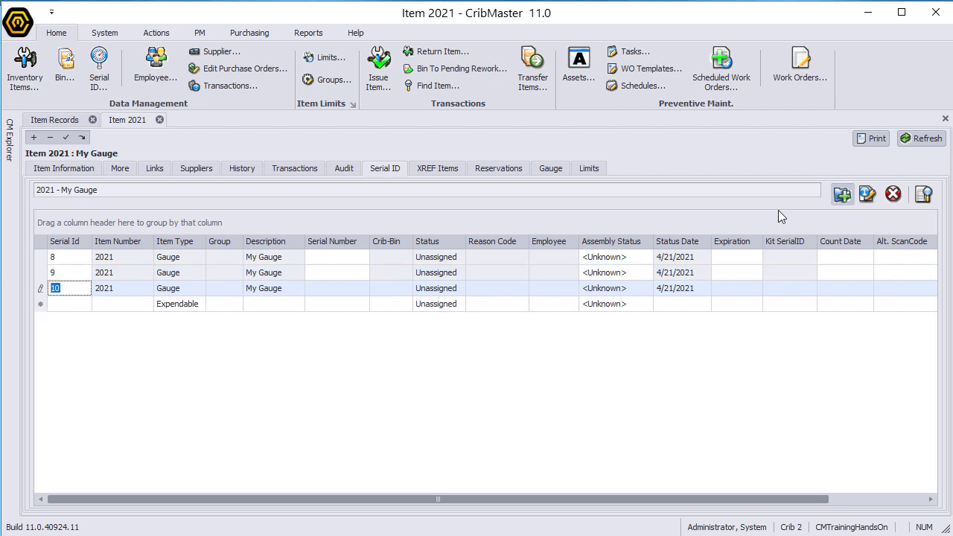
click(77, 302)
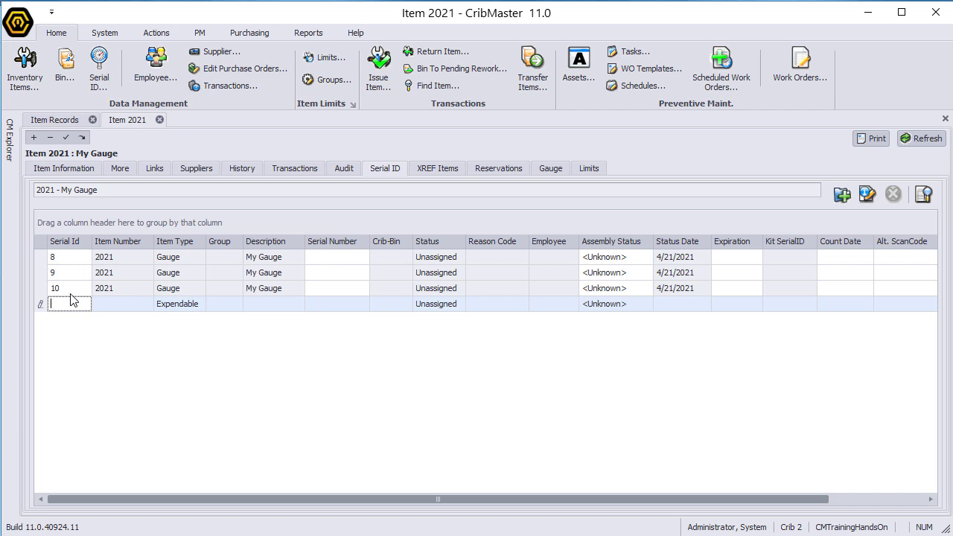
key(Up)
click(66, 288)
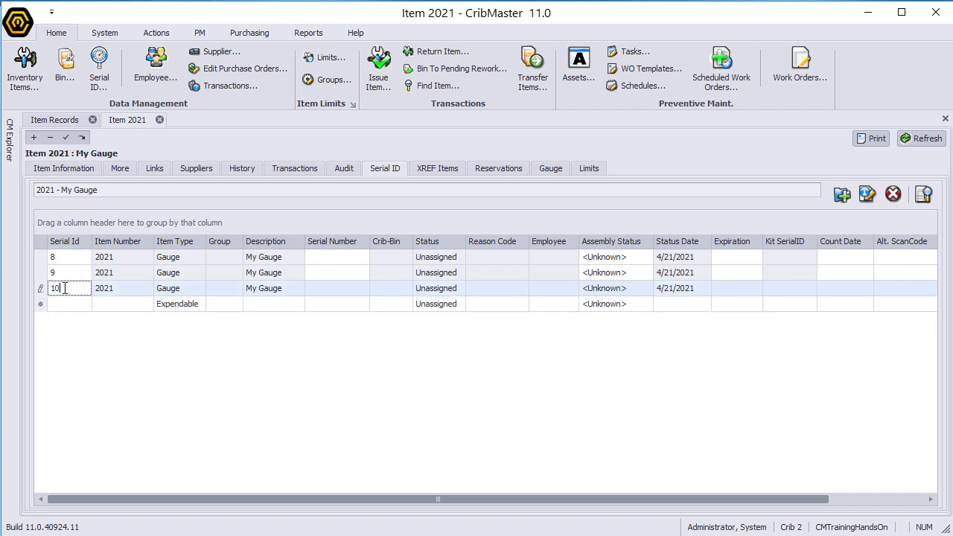
click(63, 304)
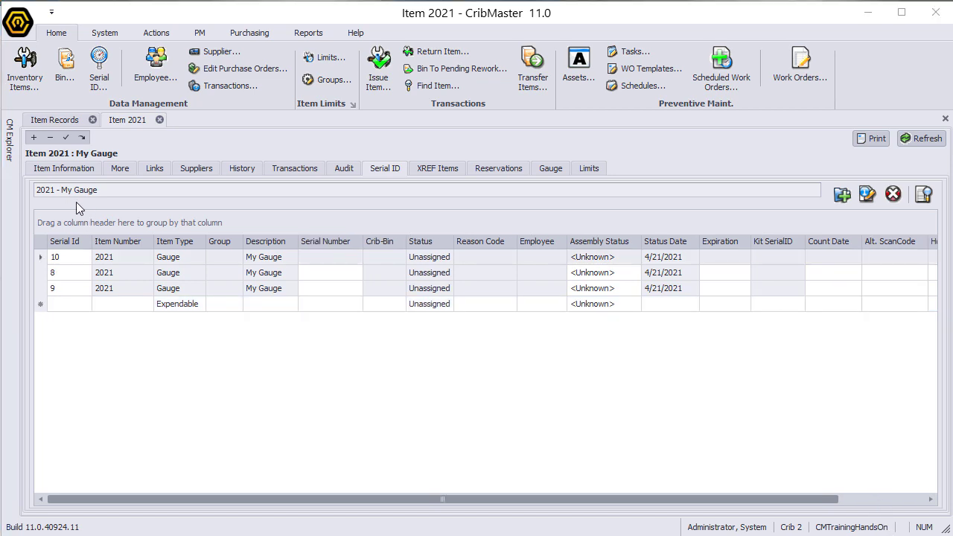
Add a first crib/bin location to the gauge's item information, accepting the suggested bin in crib 2
click(63, 167)
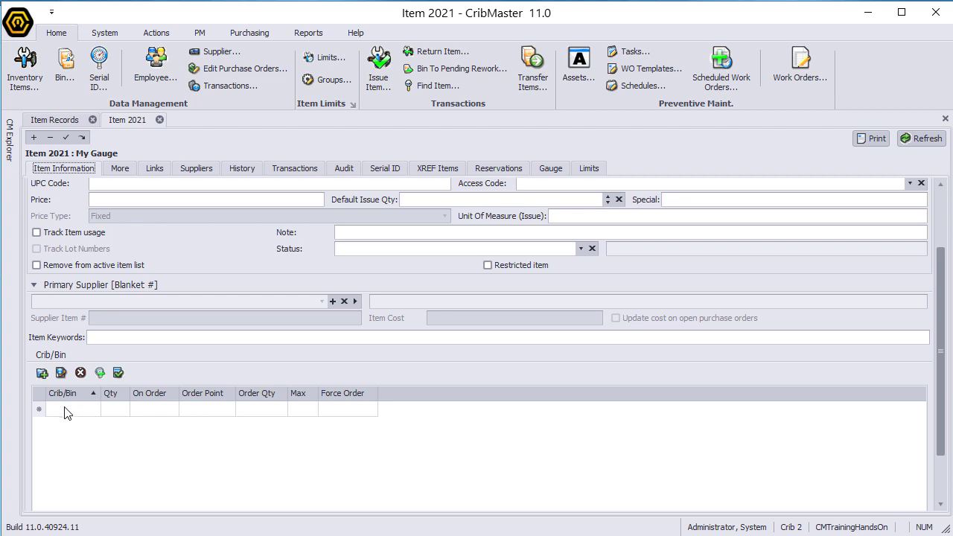
scroll(67, 380, down, 1)
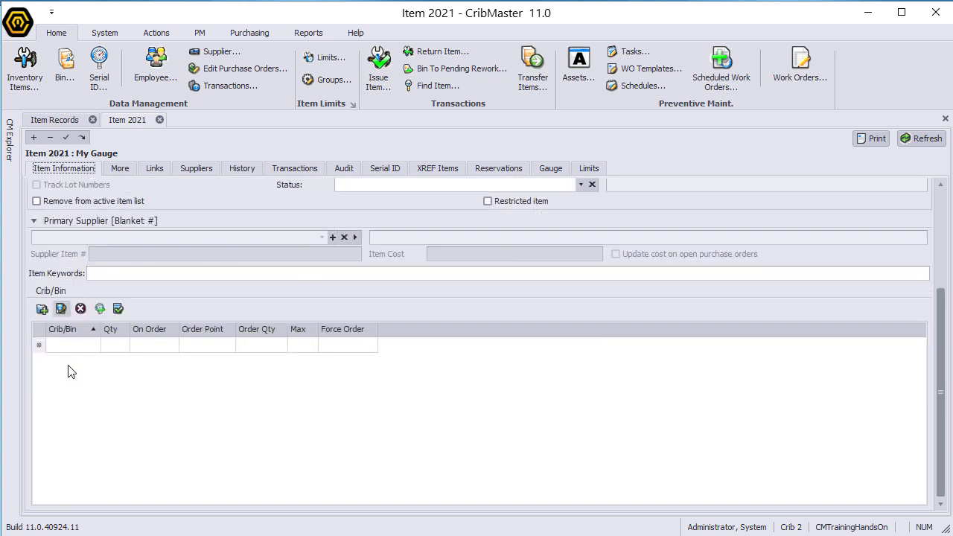
click(42, 308)
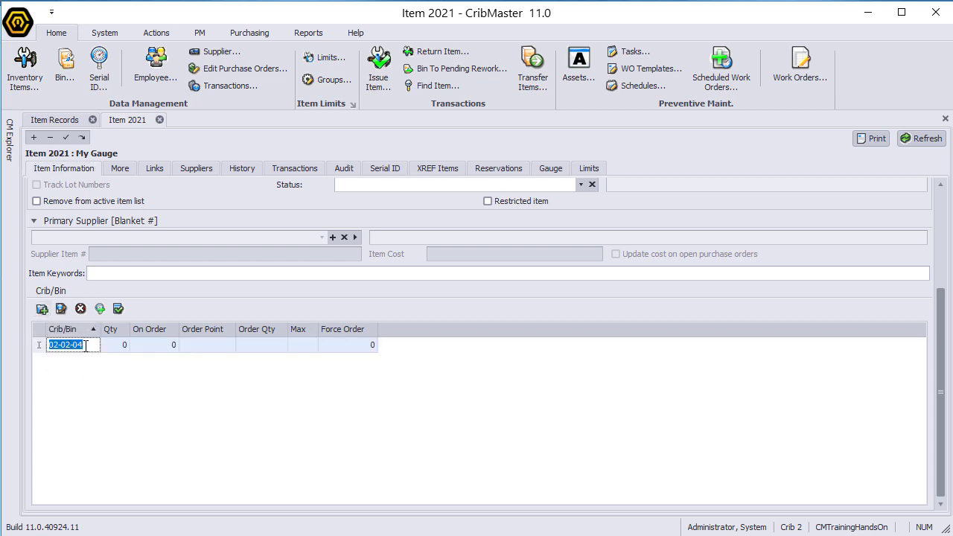
click(85, 345)
click(72, 361)
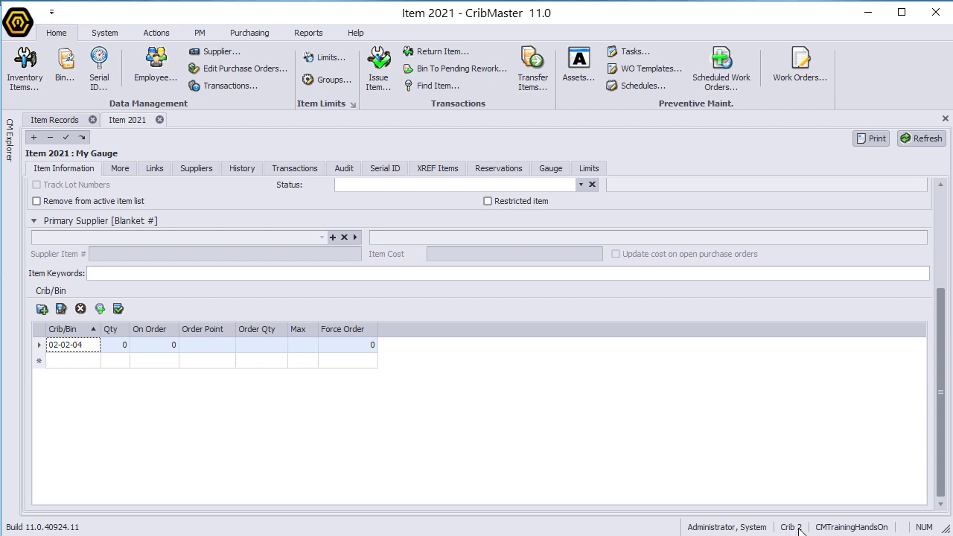
click(87, 345)
key(Tab)
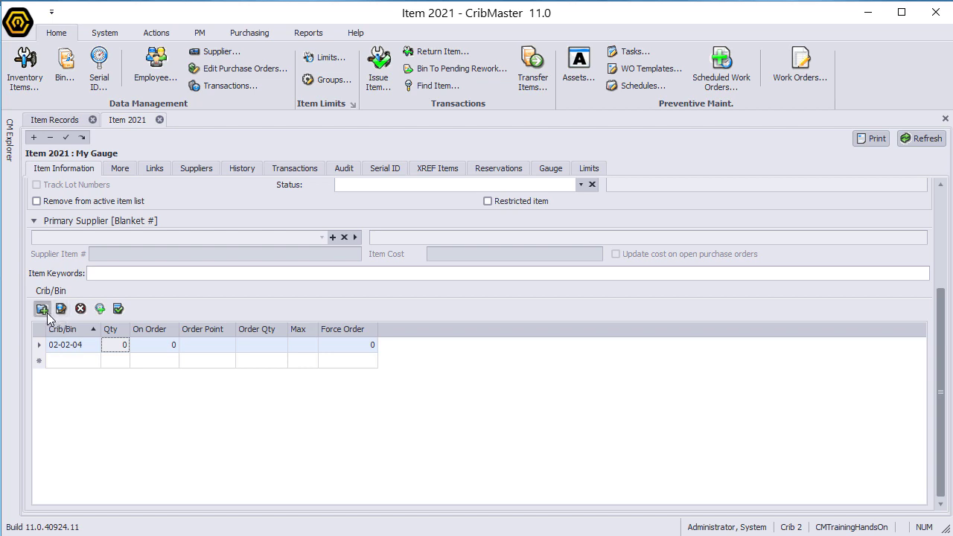
Add two more crib/bin locations to the gauge, accepting the suggested consecutive bins
click(42, 308)
click(88, 360)
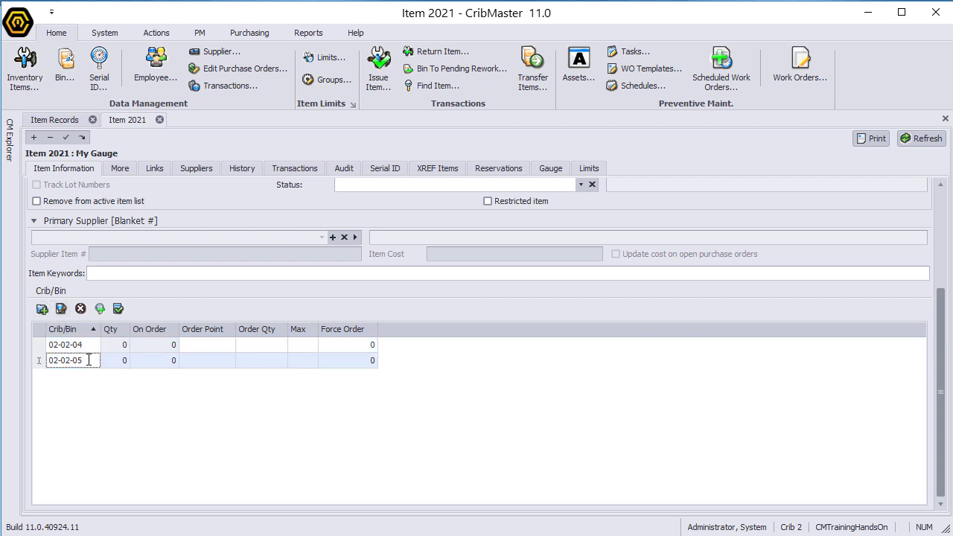
click(43, 310)
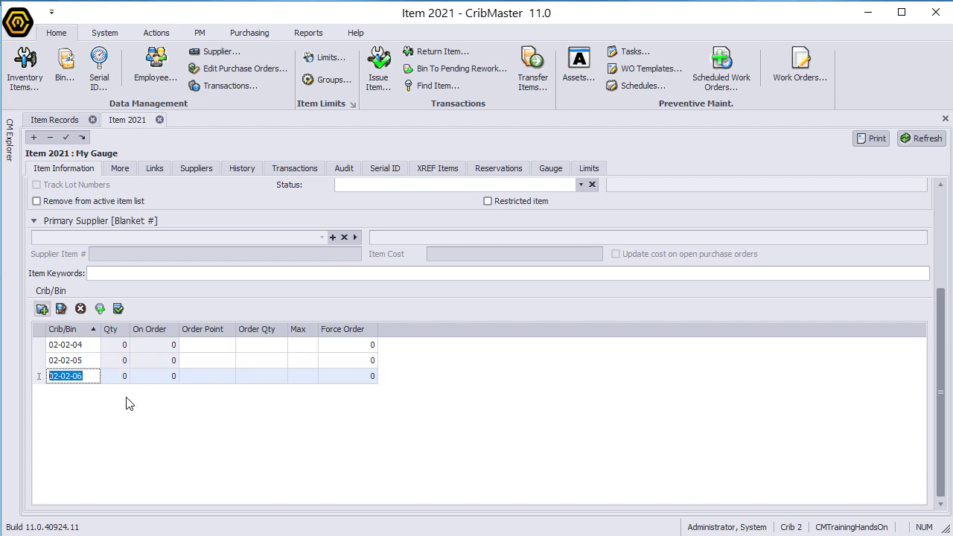
click(94, 389)
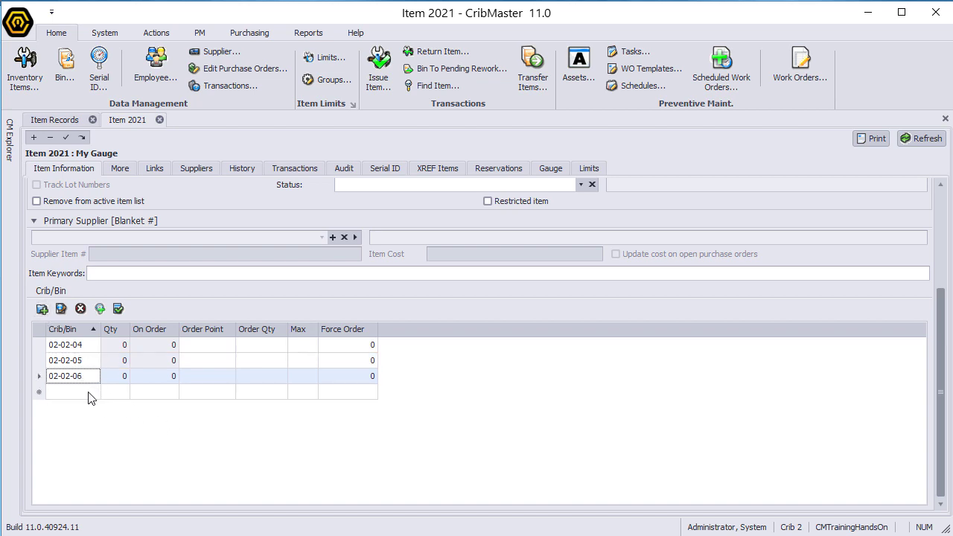
click(88, 393)
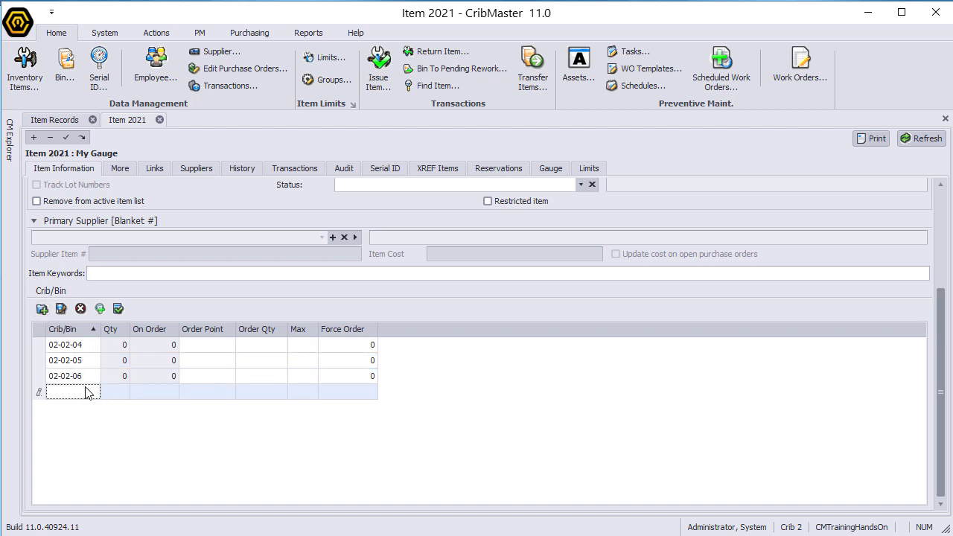
click(90, 347)
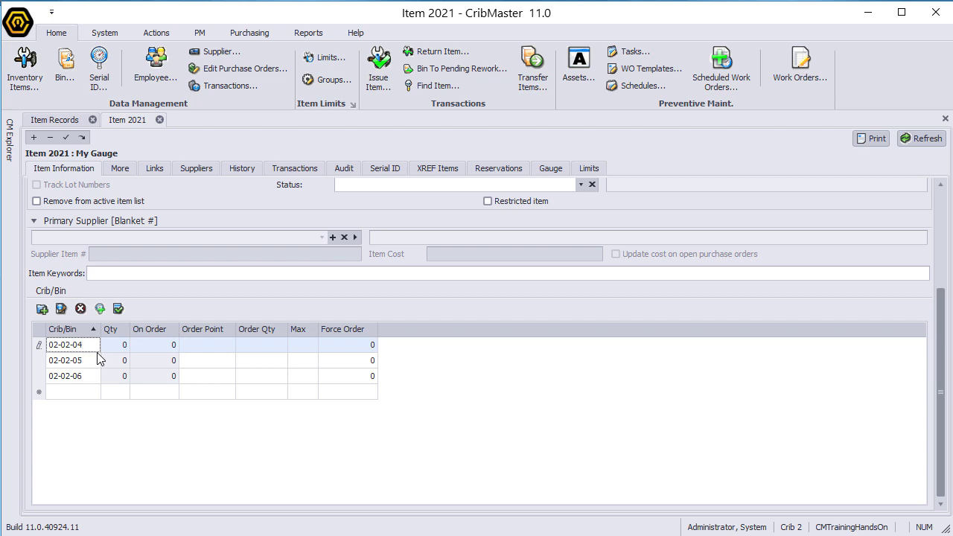
Start creating serial ID records for the gauge with a quantity of 3 and one serial ID per empty bin
click(103, 312)
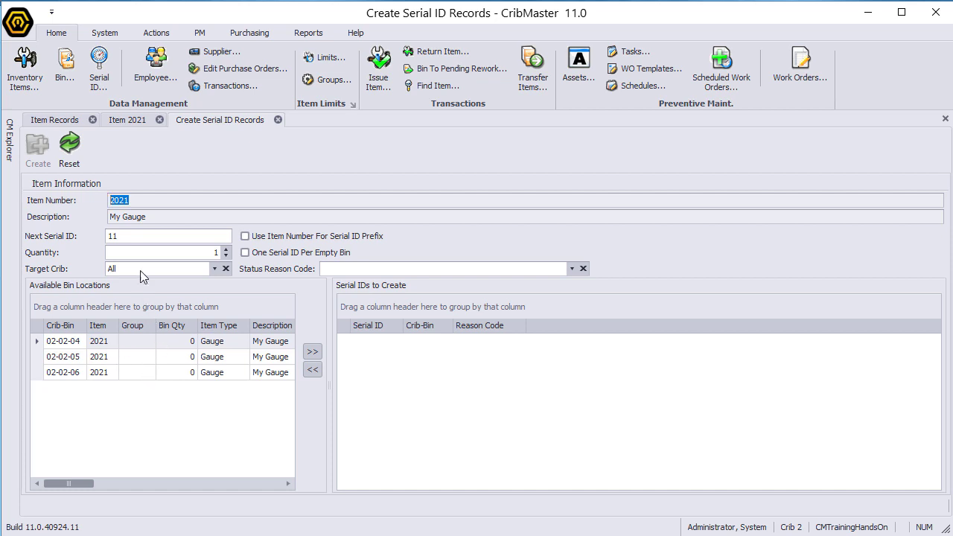
click(127, 236)
click(137, 252)
text(3)
click(378, 251)
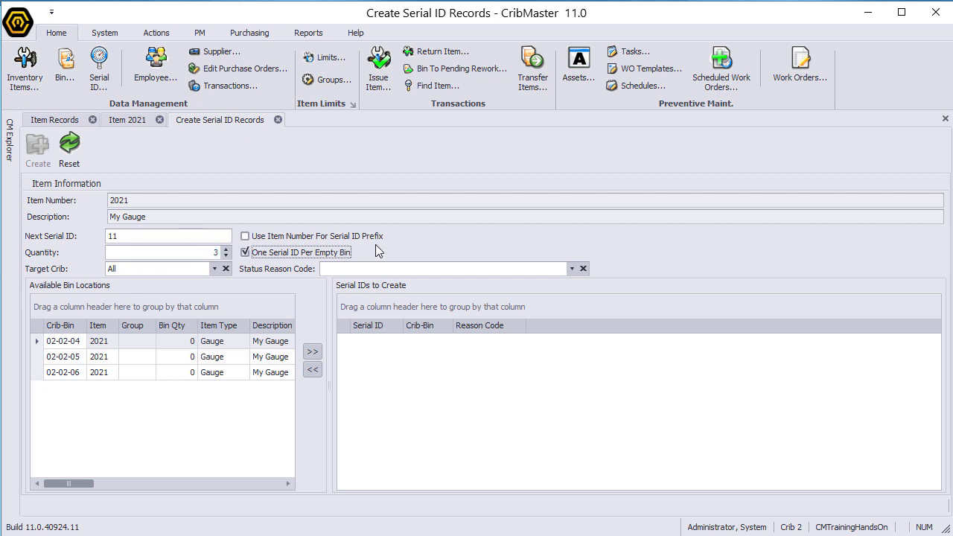
Turn off the one serial ID per empty bin option and set the quantity to 6
click(290, 253)
click(245, 253)
click(245, 253)
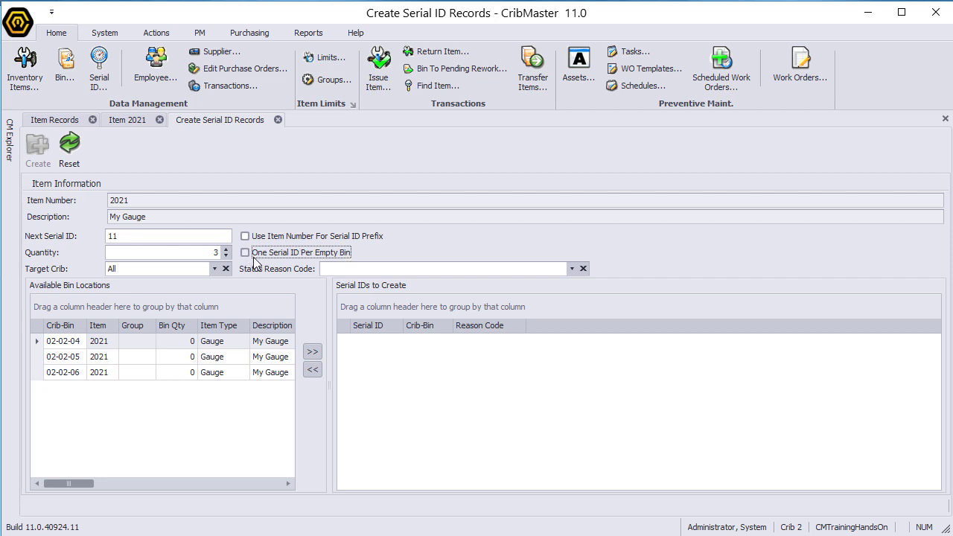
click(205, 252)
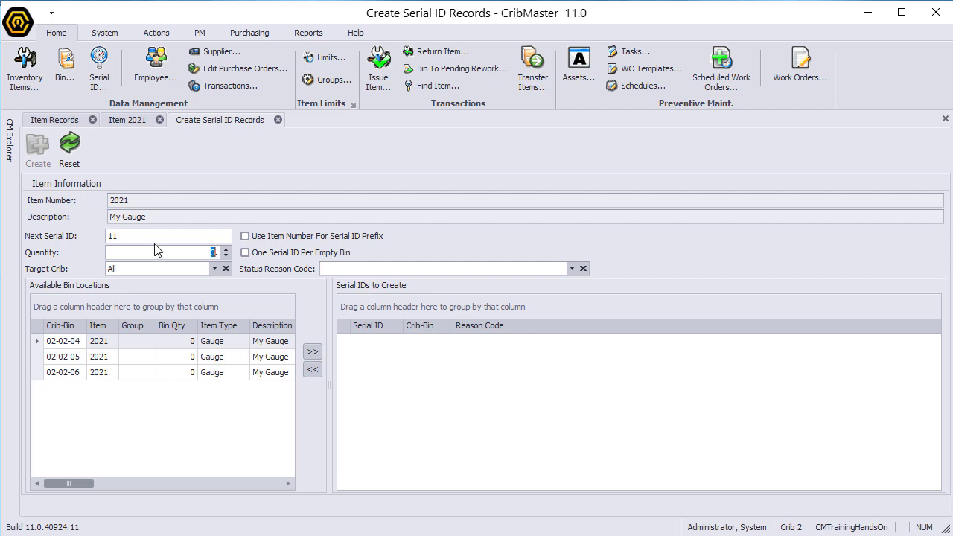
text(6)
Add six serial IDs for bin 02-02-04 to the list to create, keeping all cribs as the target
click(211, 269)
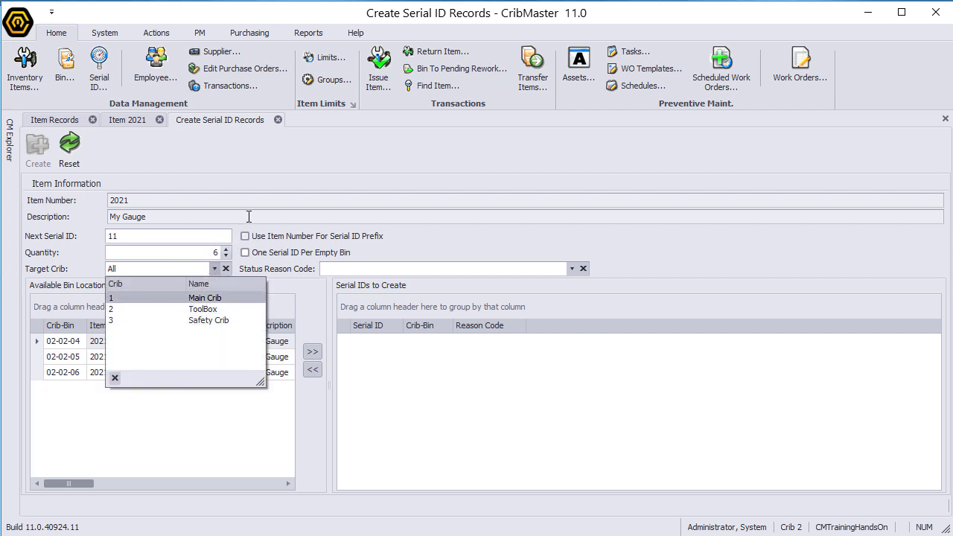
click(252, 184)
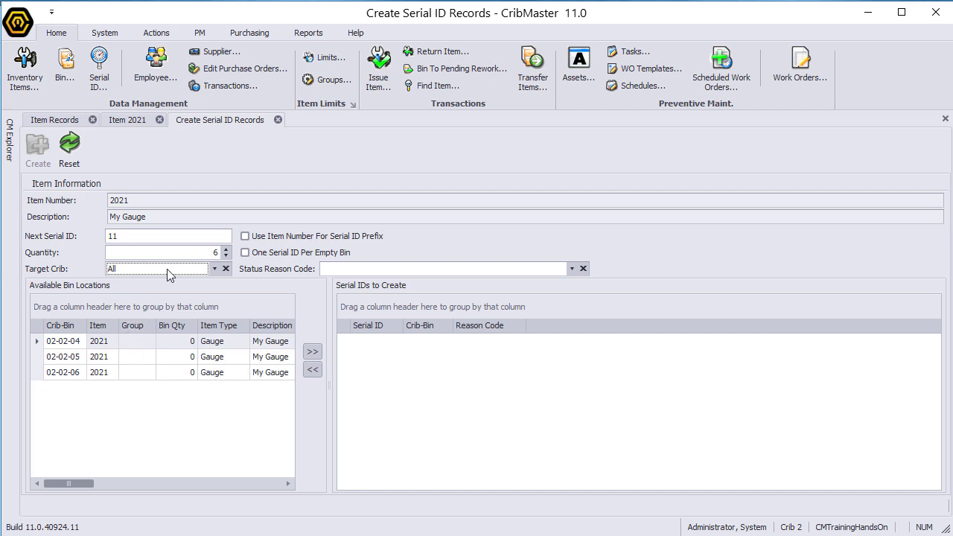
click(97, 362)
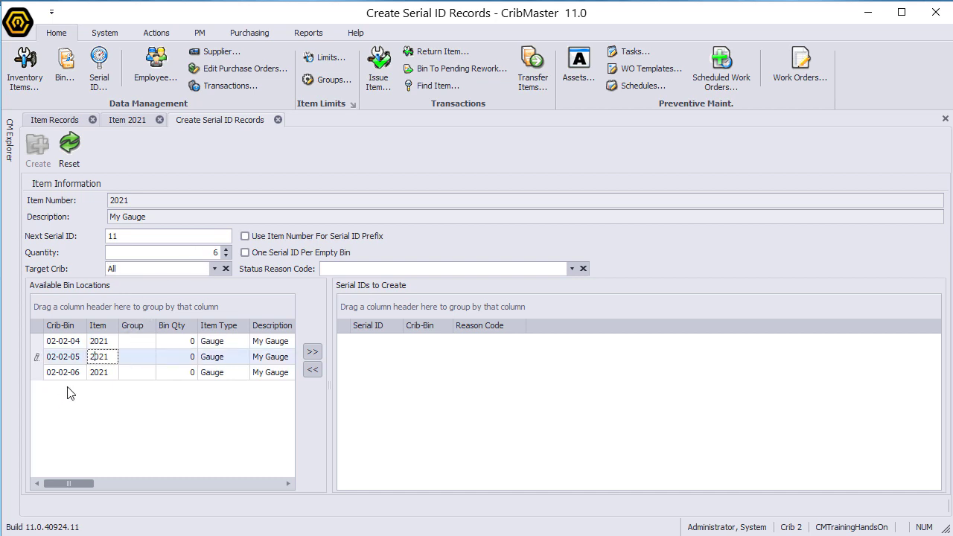
click(67, 373)
click(67, 357)
click(67, 342)
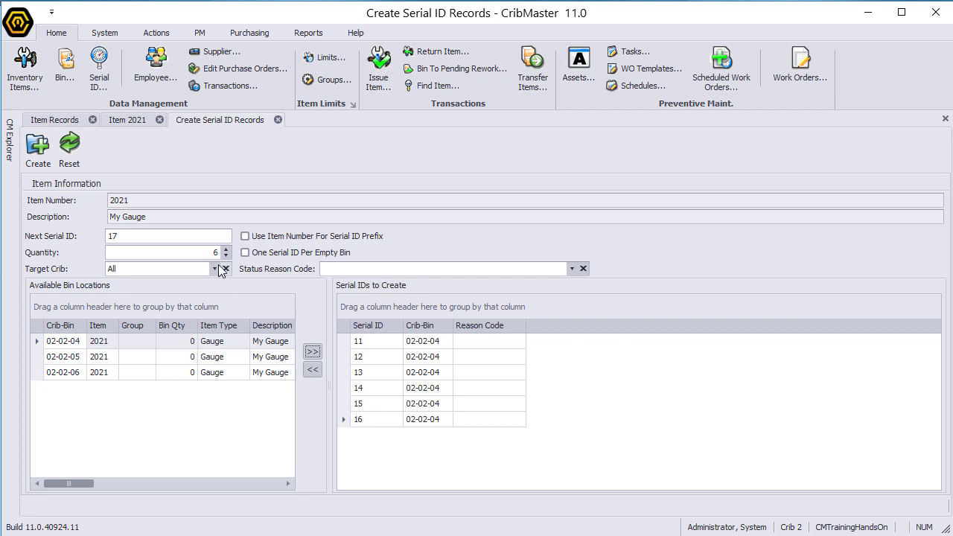
Add two serial IDs for bin 02-02-05 to the list, create all the listed records and close the creation form
drag(214, 253, 205, 253)
text(2)
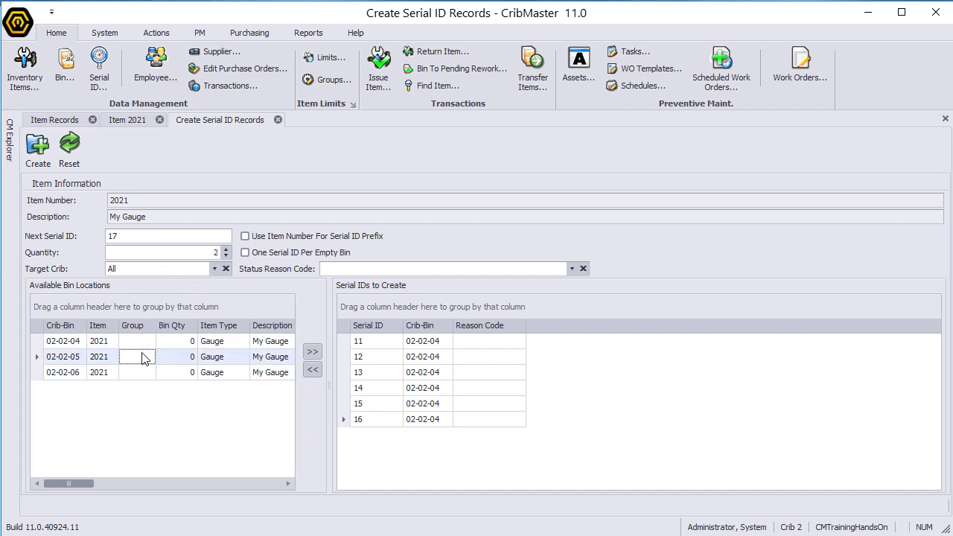
click(145, 358)
click(312, 350)
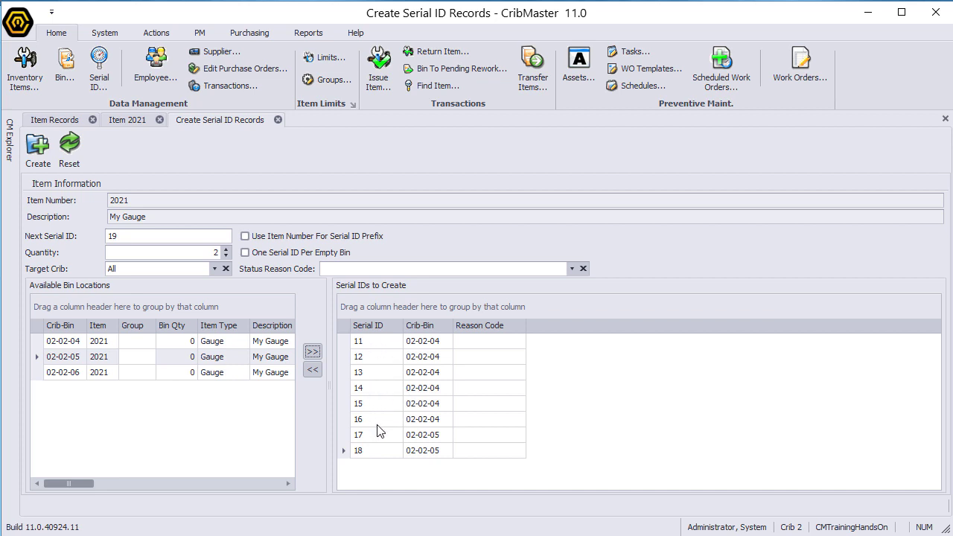
click(39, 147)
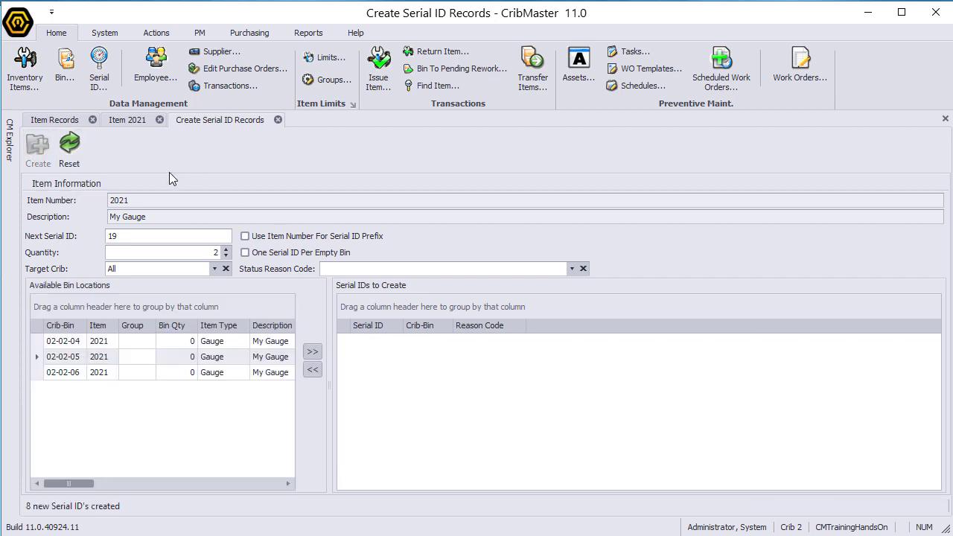
click(278, 120)
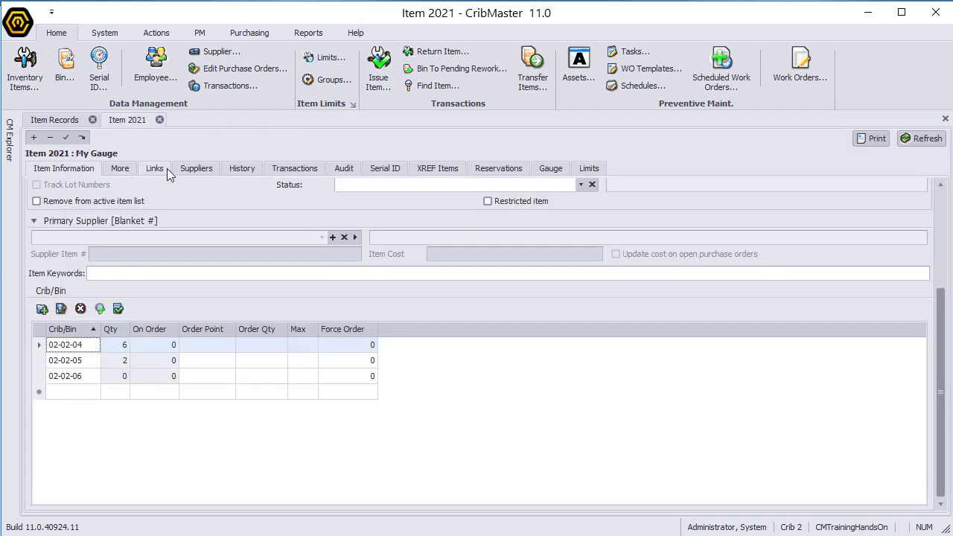
Examine the crib-bin assignments in the gauge's serial ID list
click(376, 169)
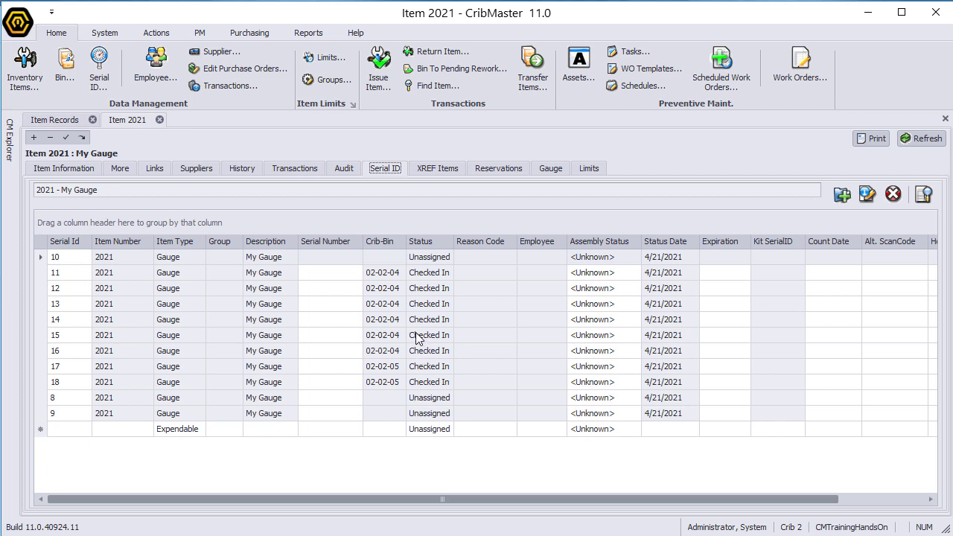
click(376, 291)
click(377, 305)
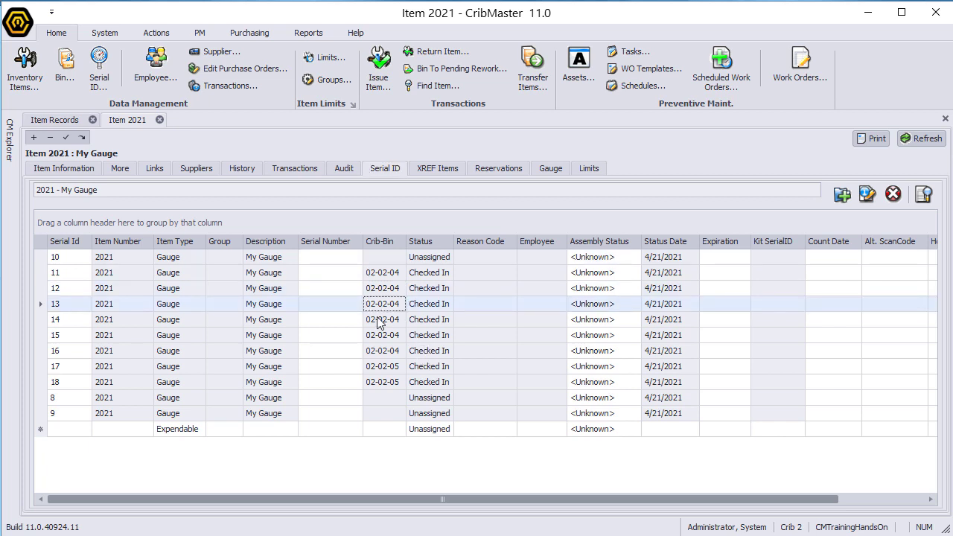
click(379, 320)
click(380, 336)
click(378, 351)
click(378, 366)
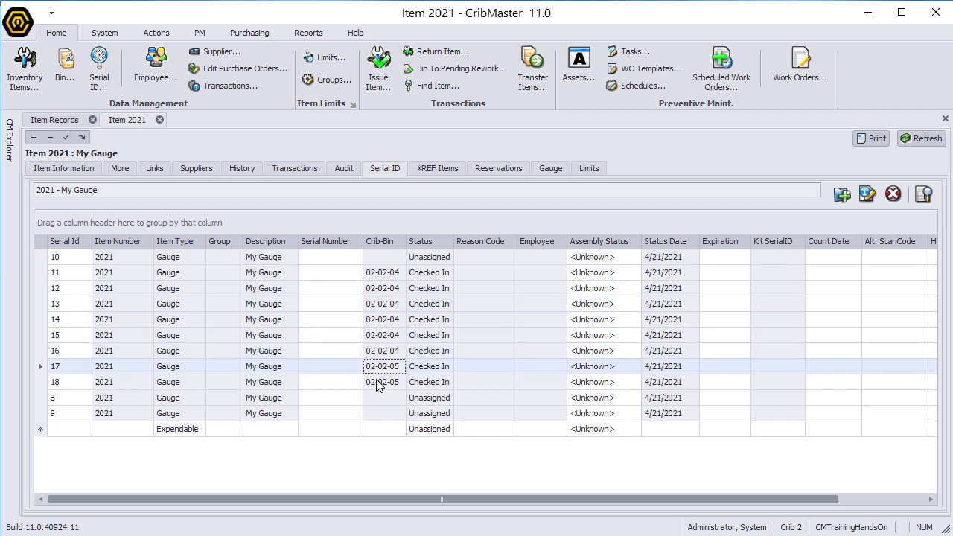
click(379, 382)
click(379, 368)
click(378, 350)
click(379, 337)
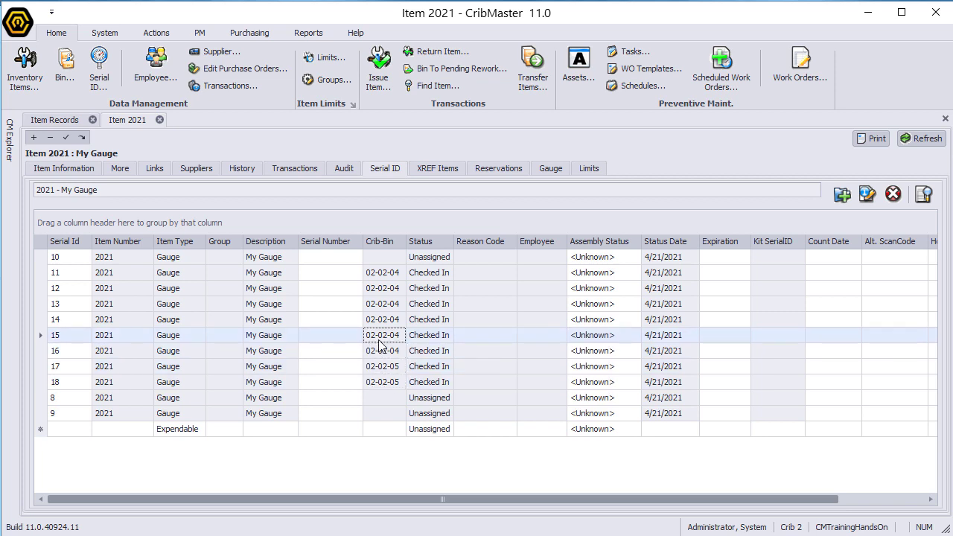